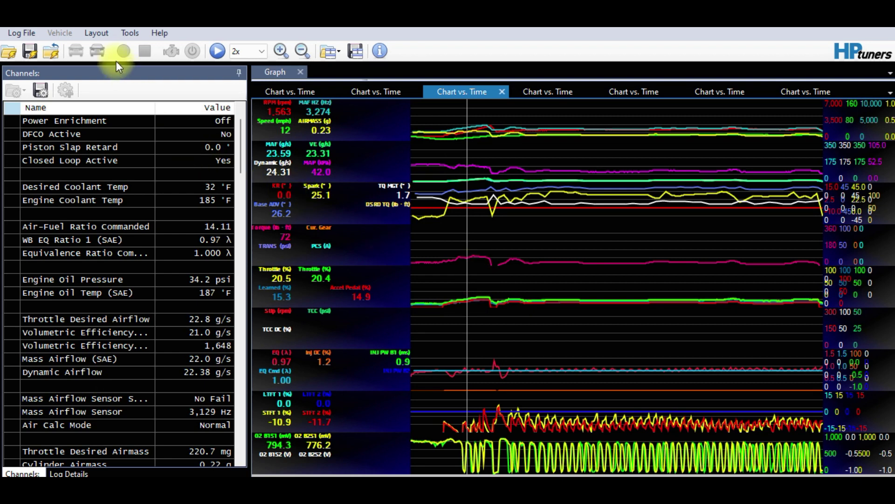
Step: Open the Layout menu for the logged chart view
{"action": "left_click", "coordinate": [101, 33]}
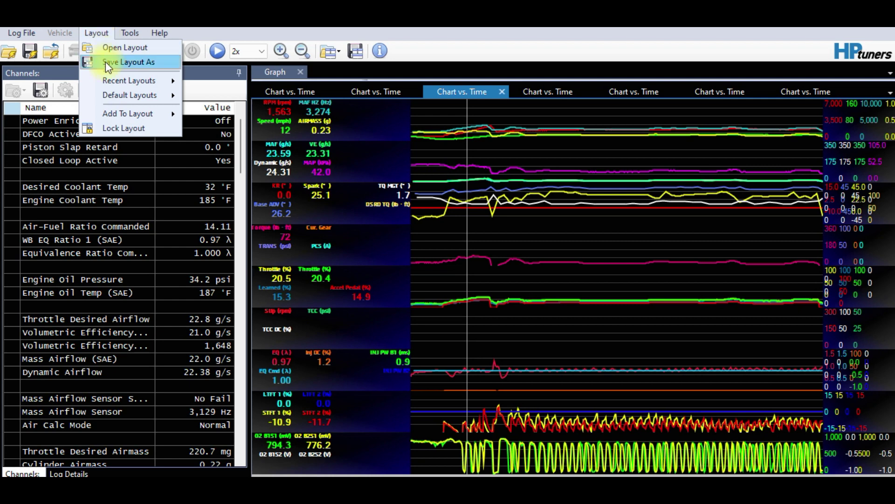
Step: Add a Chart vs Time pane via Layout > Add To Layout and pick it up for re-docking
{"action": "mouse_move", "coordinate": [145, 97]}
{"action": "mouse_move", "coordinate": [156, 113]}
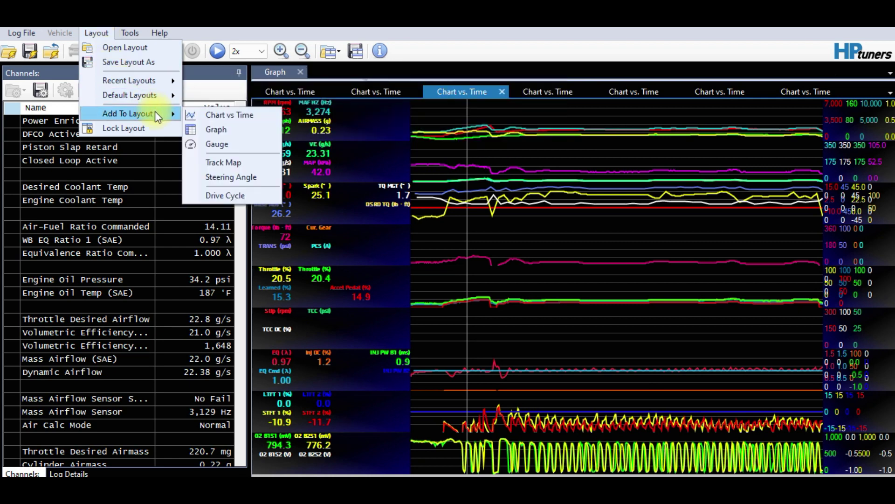
{"action": "left_click", "coordinate": [214, 114]}
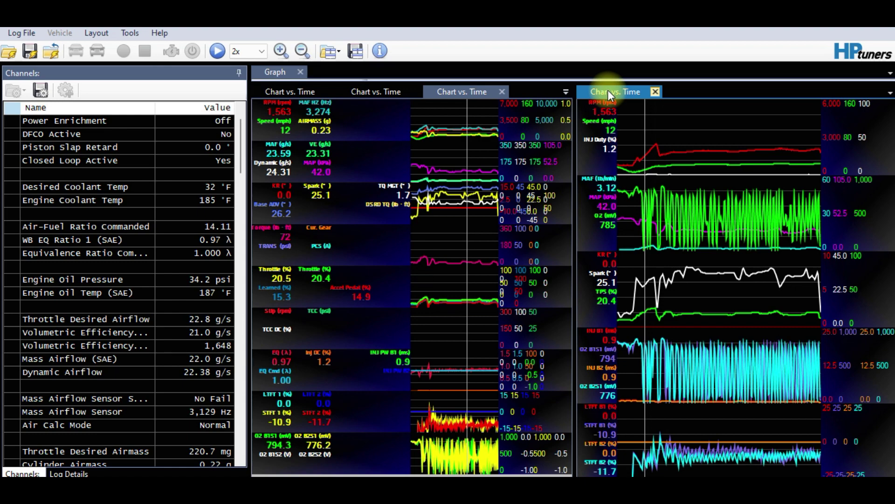
{"action": "left_click_drag", "start_coordinate": [608, 90], "coordinate": [410, 283]}
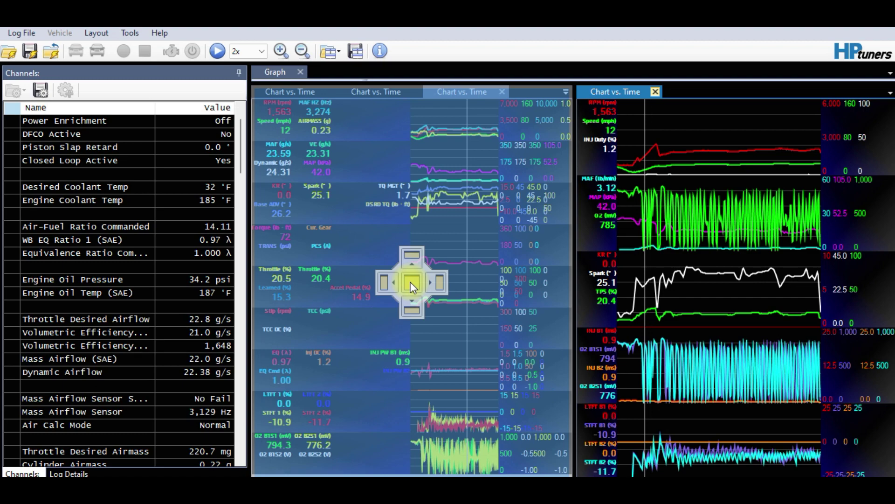
Step: Dock the new chart as a tab beside the others and view the fuel-pressure chart tab
{"action": "left_click_drag", "start_coordinate": [410, 281], "coordinate": [410, 281]}
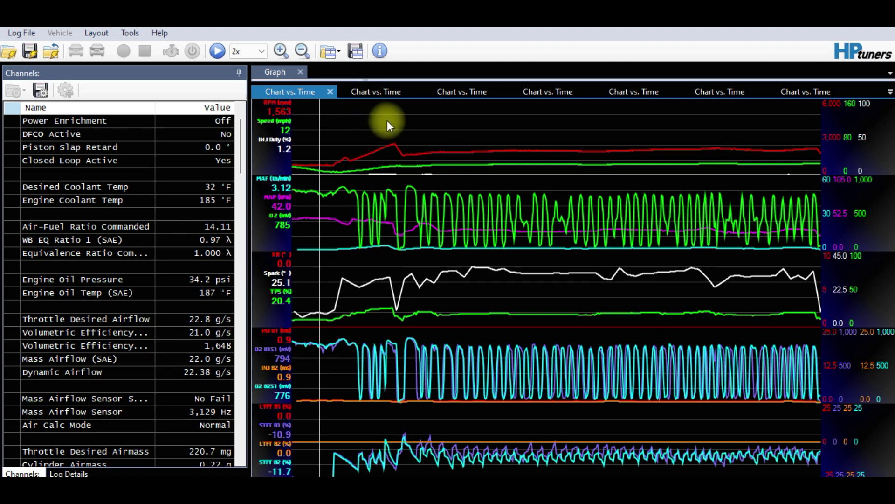
{"action": "left_click", "coordinate": [373, 91]}
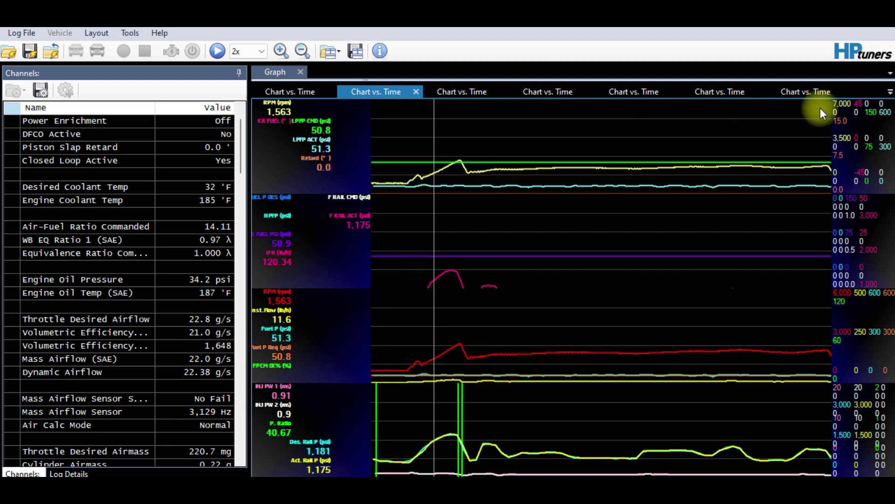
Step: Switch to the last Chart vs. Time tab with RPM, throttle, speed and torque traces
{"action": "left_click", "coordinate": [800, 90]}
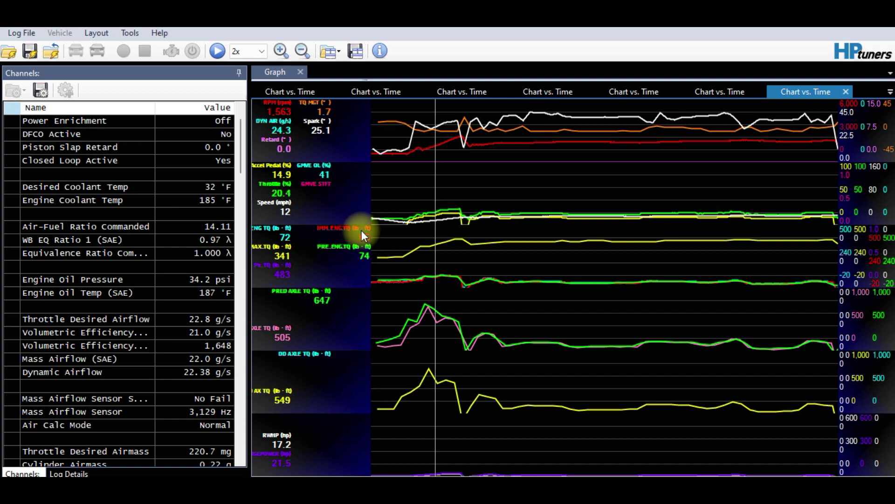
Step: Open Charts Layout from the torque labels' context menu, move the editor right, and select ENG TQ
{"action": "right_click", "coordinate": [310, 236]}
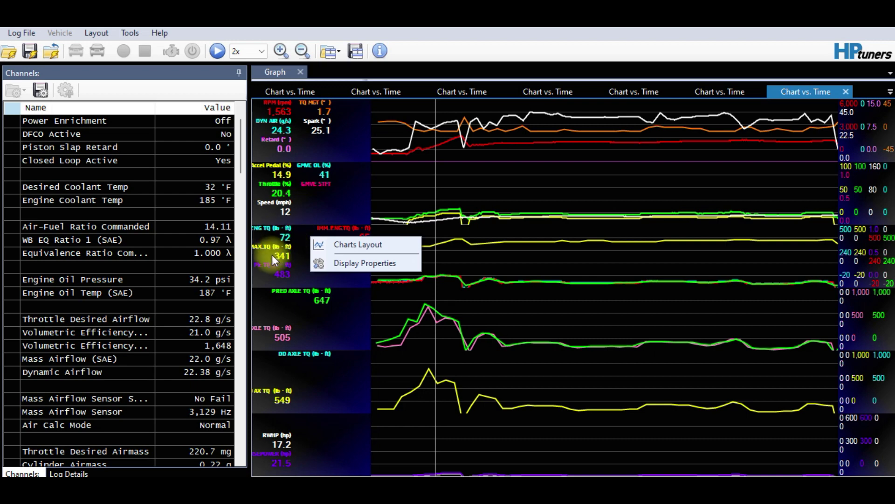
{"action": "left_click", "coordinate": [360, 245]}
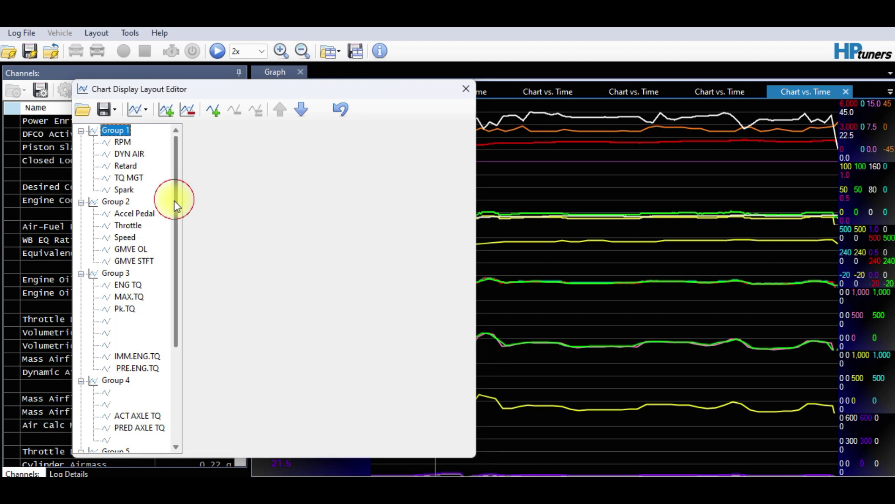
{"action": "left_click_drag", "start_coordinate": [175, 200], "coordinate": [180, 262]}
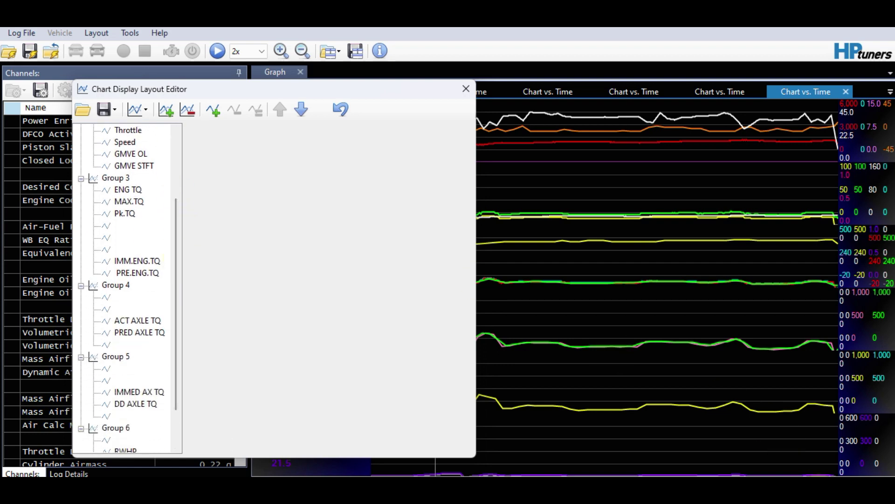
{"action": "left_click", "coordinate": [693, 419]}
{"action": "left_click_drag", "start_coordinate": [243, 89], "coordinate": [552, 92]}
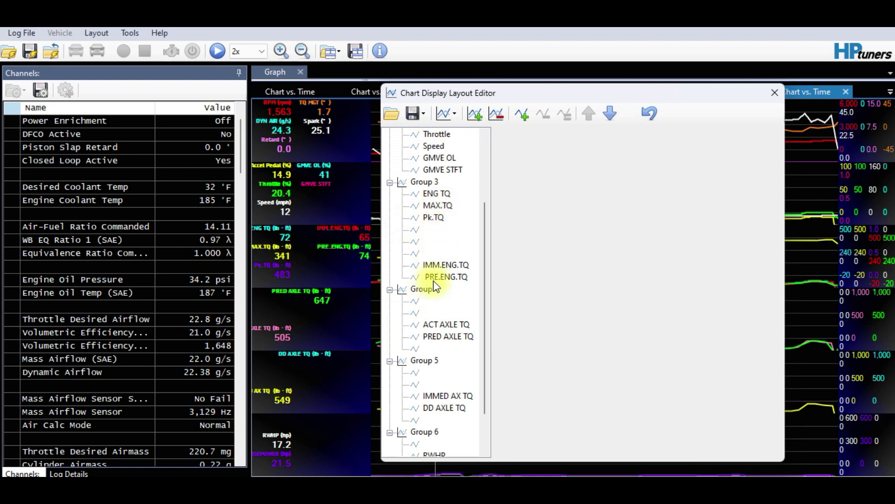
{"action": "left_click", "coordinate": [436, 194]}
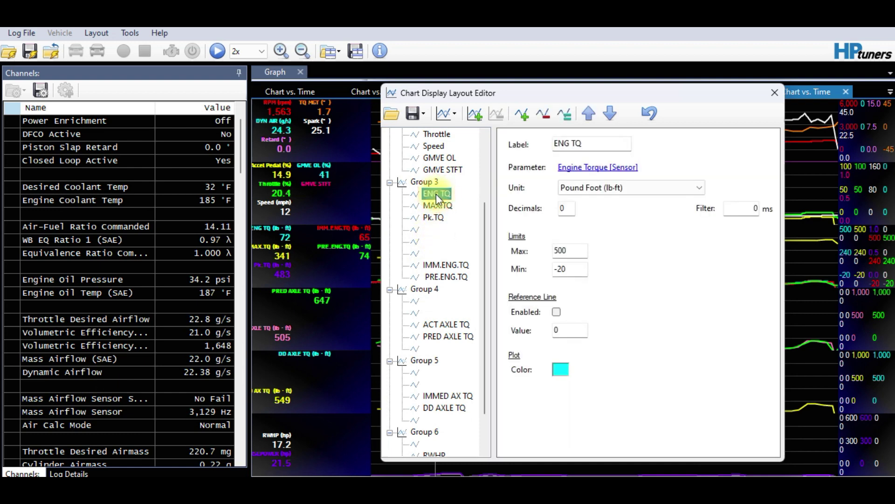
Step: Add seven blank New Series entries to the end of Group 3
{"action": "left_click", "coordinate": [520, 115]}
{"action": "left_click", "coordinate": [520, 116]}
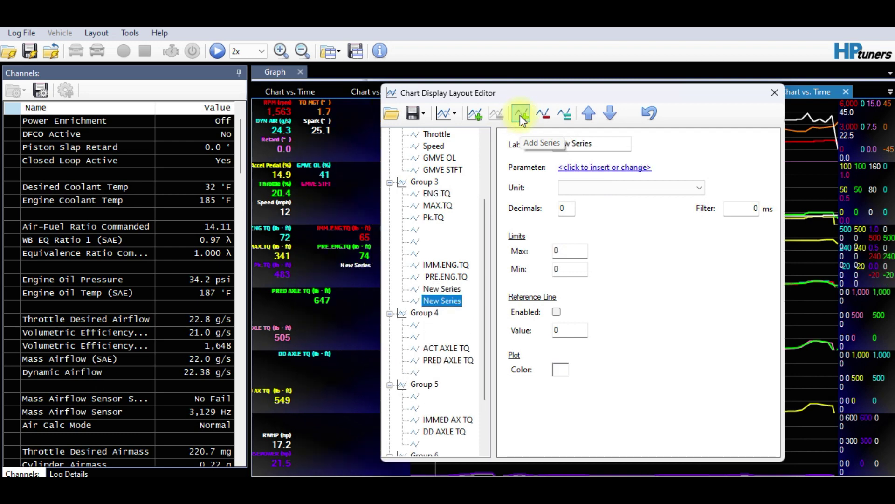
{"action": "left_click", "coordinate": [520, 116]}
{"action": "left_click", "coordinate": [520, 115]}
{"action": "left_click", "coordinate": [520, 116]}
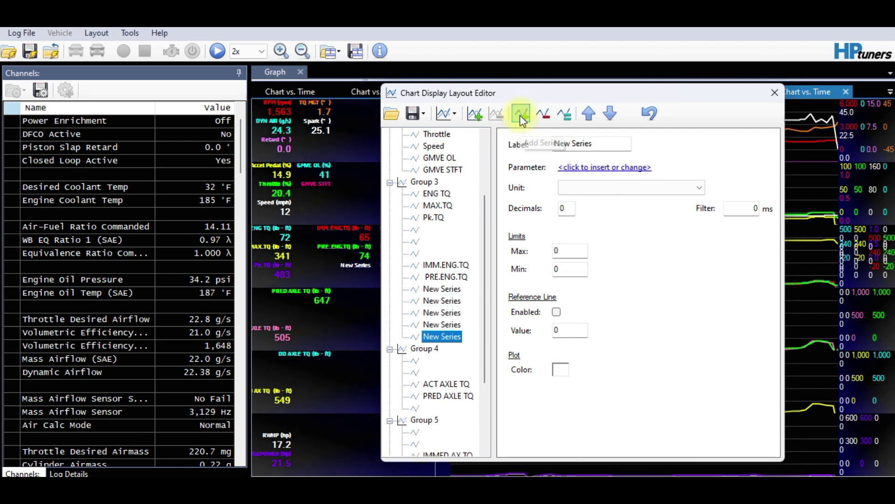
{"action": "left_click", "coordinate": [519, 115]}
{"action": "left_click", "coordinate": [519, 115]}
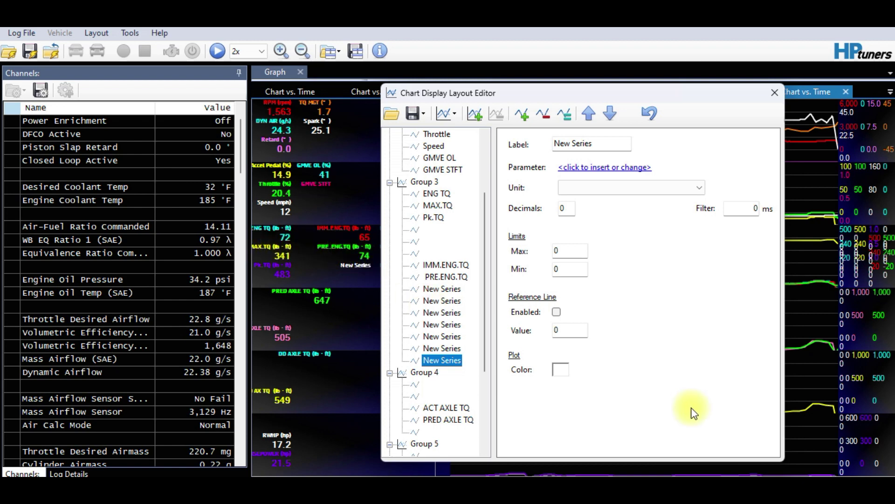
Step: Clear the last new series' label text, then select ENG TQ in Group 3
{"action": "left_click", "coordinate": [837, 475]}
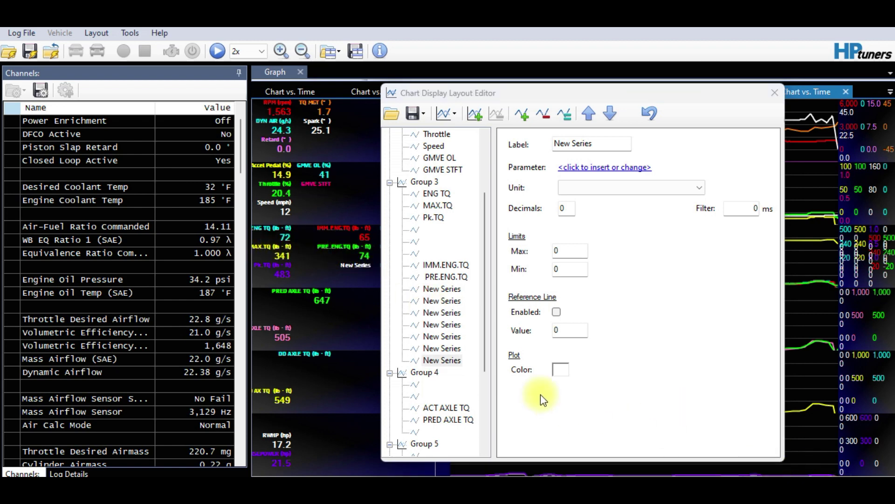
{"action": "left_click", "coordinate": [443, 360]}
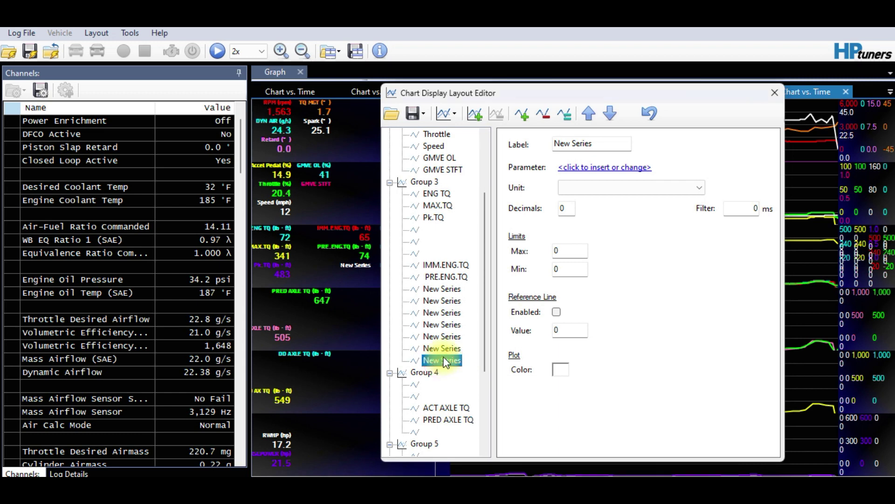
{"action": "left_click_drag", "start_coordinate": [600, 144], "coordinate": [538, 154]}
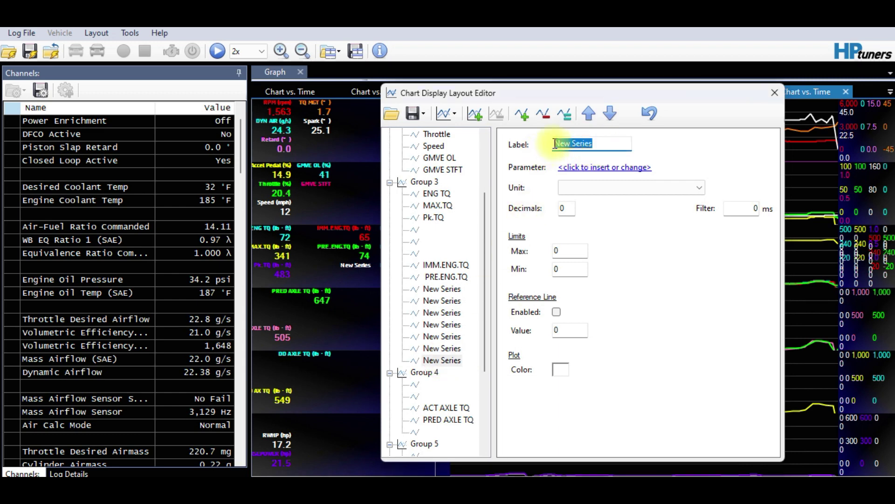
{"action": "key", "text": "BackSpace"}
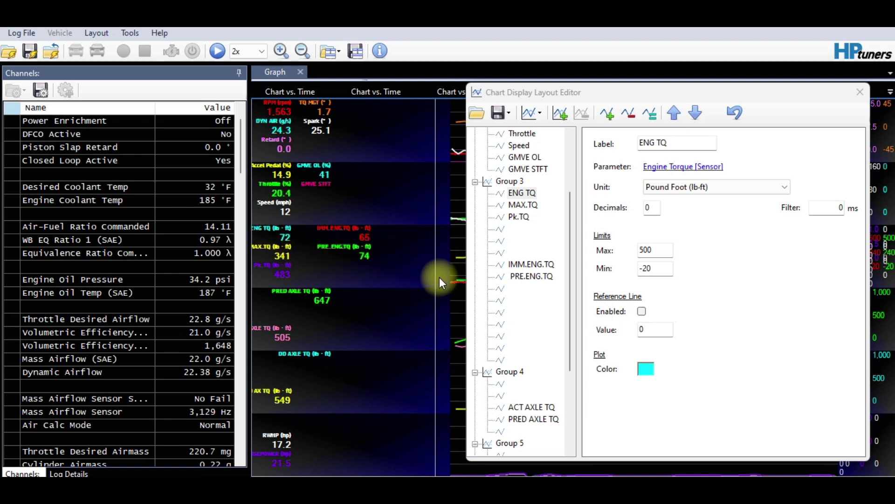
{"action": "left_click", "coordinate": [695, 114]}
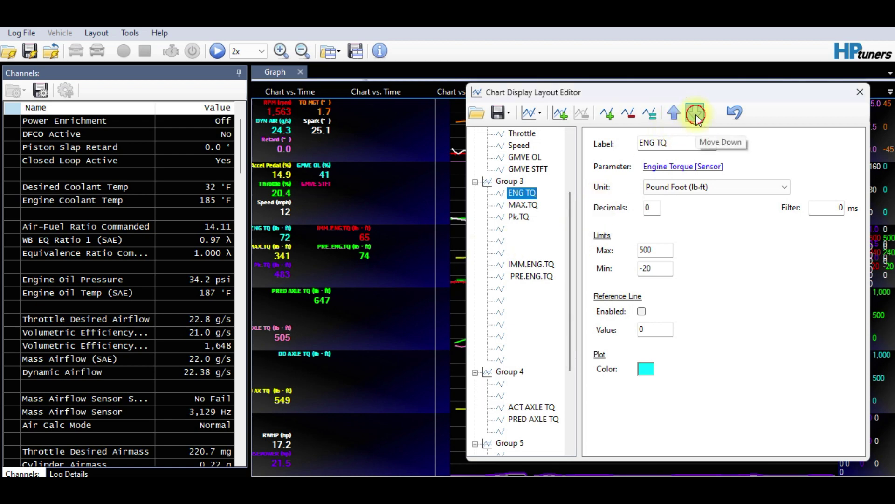
Step: Move ENG TQ five slots lower in Group 3, past MAX.TQ, Pk.TQ and a spacer
{"action": "left_click", "coordinate": [696, 114]}
{"action": "left_click", "coordinate": [695, 114]}
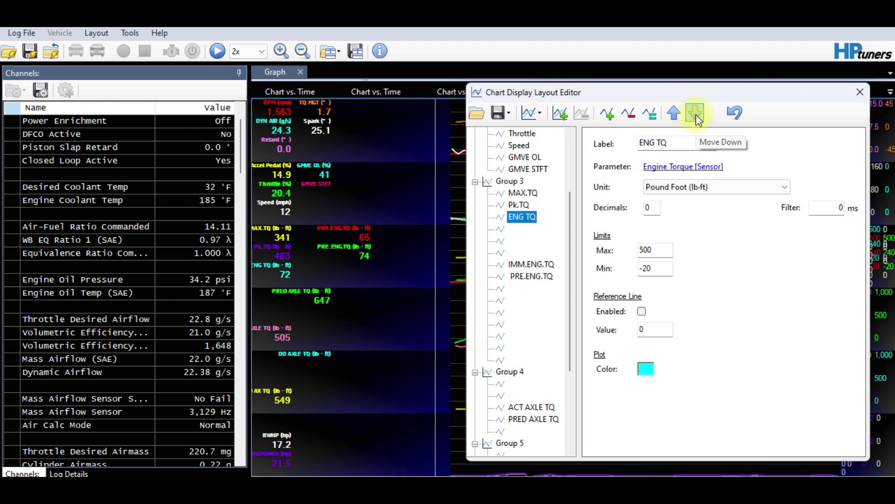
{"action": "left_click", "coordinate": [696, 114]}
{"action": "left_click", "coordinate": [696, 114]}
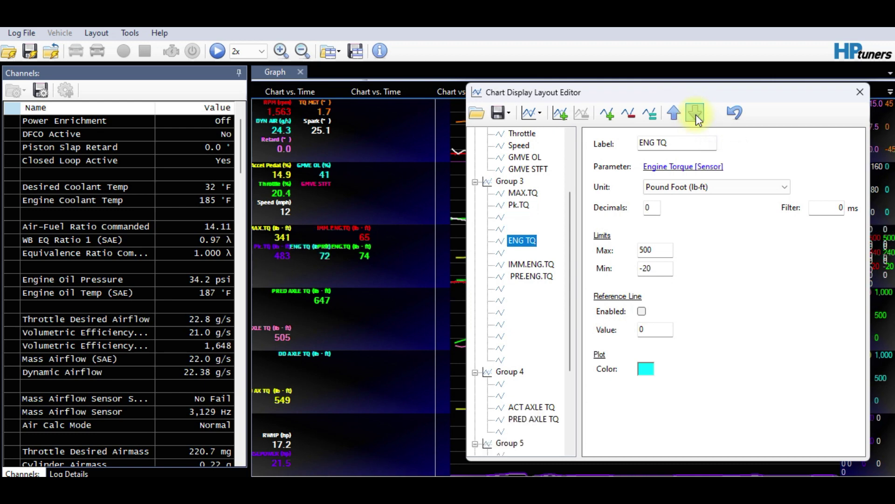
{"action": "left_click", "coordinate": [671, 115]}
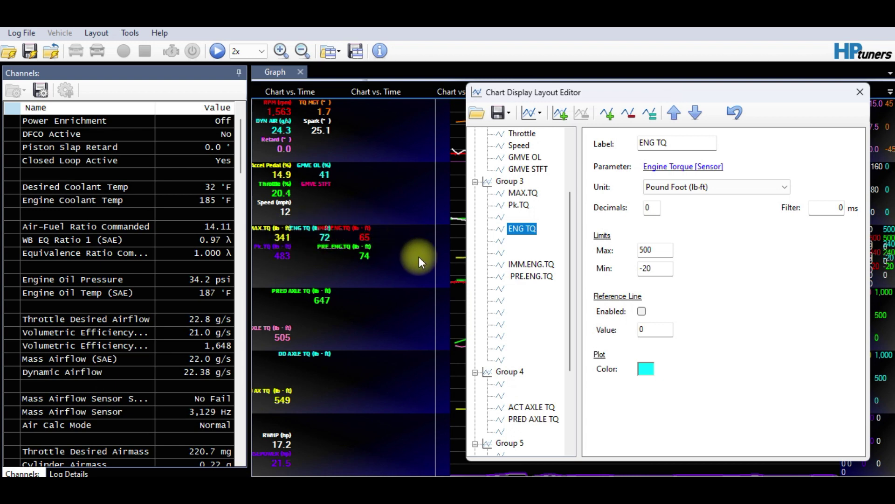
{"action": "left_click", "coordinate": [695, 114]}
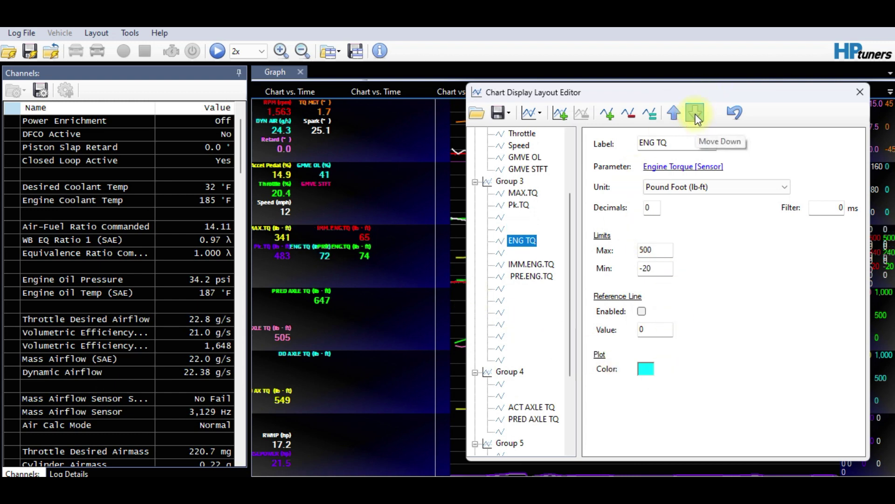
{"action": "left_click", "coordinate": [695, 114]}
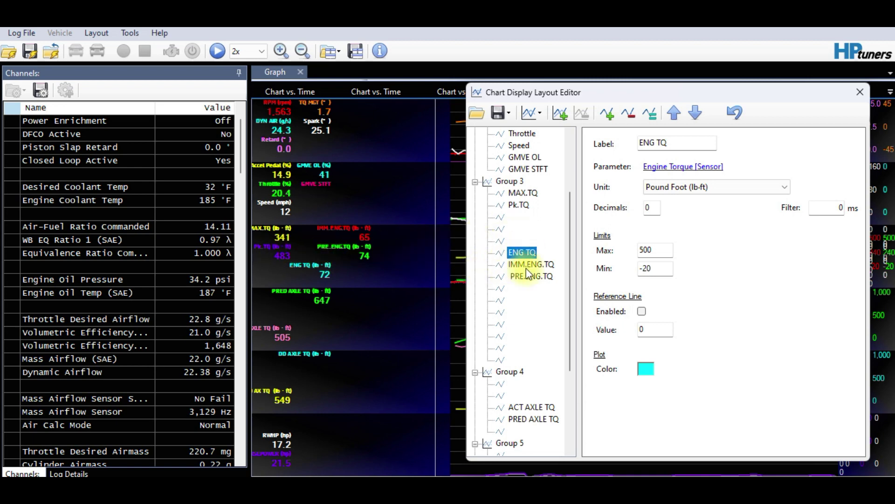
Step: Move Pk.TQ eight slots lower in Group 3, below PRE.ENG.TQ
{"action": "left_click", "coordinate": [528, 205]}
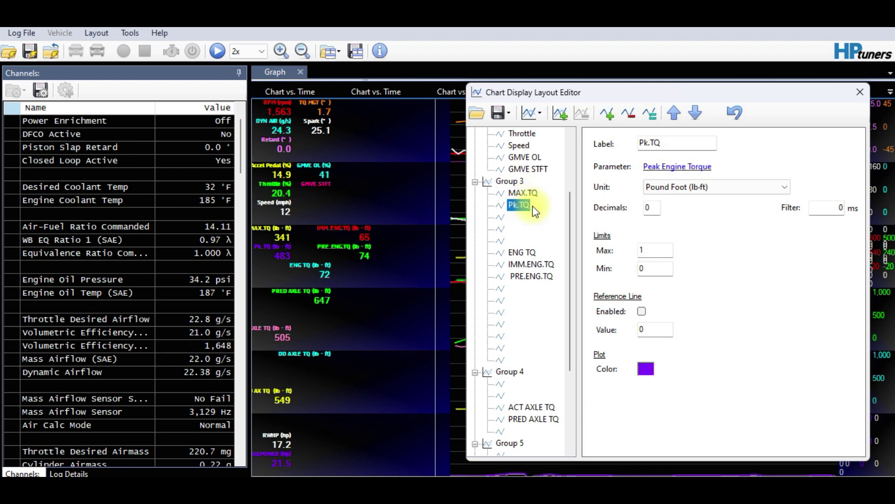
{"action": "left_click", "coordinate": [695, 114]}
{"action": "left_click", "coordinate": [695, 114]}
{"action": "left_click", "coordinate": [695, 114]}
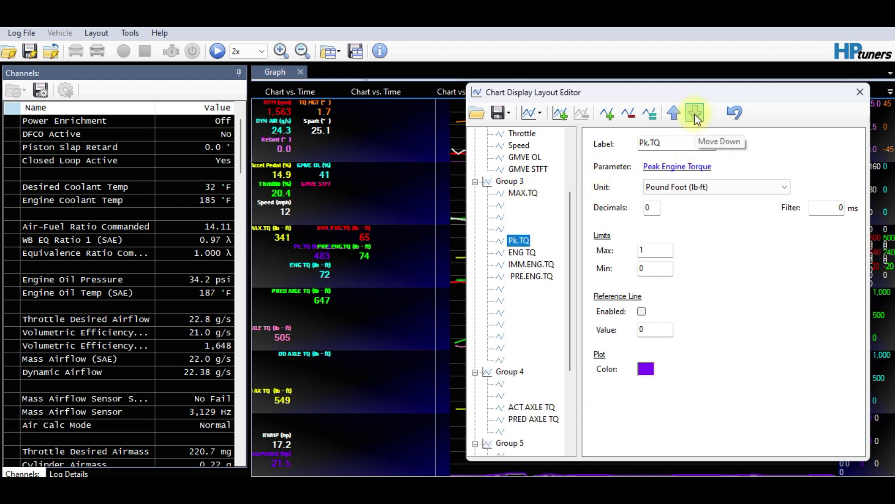
{"action": "left_click", "coordinate": [695, 114]}
{"action": "left_click", "coordinate": [695, 113]}
{"action": "left_click", "coordinate": [695, 114]}
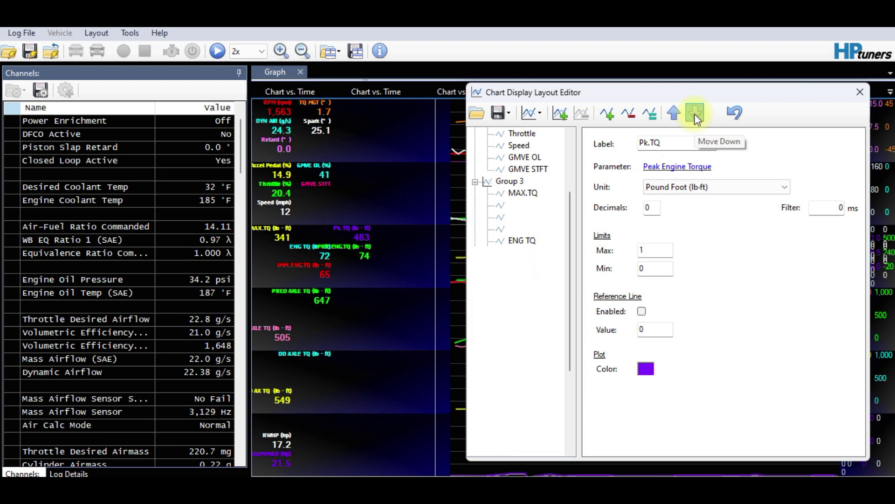
{"action": "left_click", "coordinate": [695, 114]}
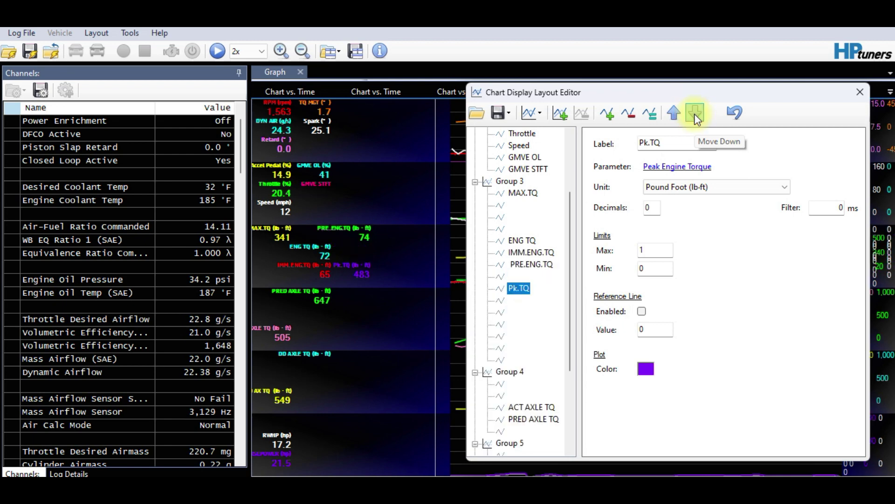
{"action": "left_click", "coordinate": [695, 114]}
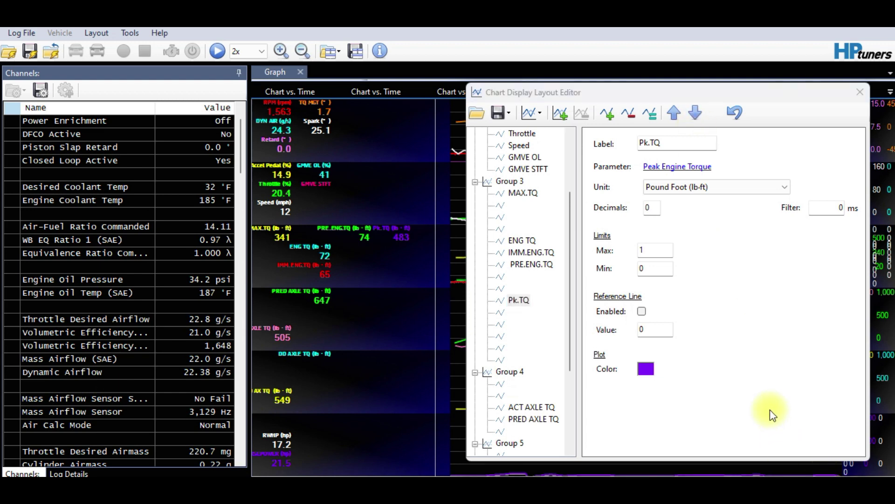
Step: Move MAX.TQ eleven slots down in Group 3, below Pk.TQ
{"action": "left_click", "coordinate": [520, 192]}
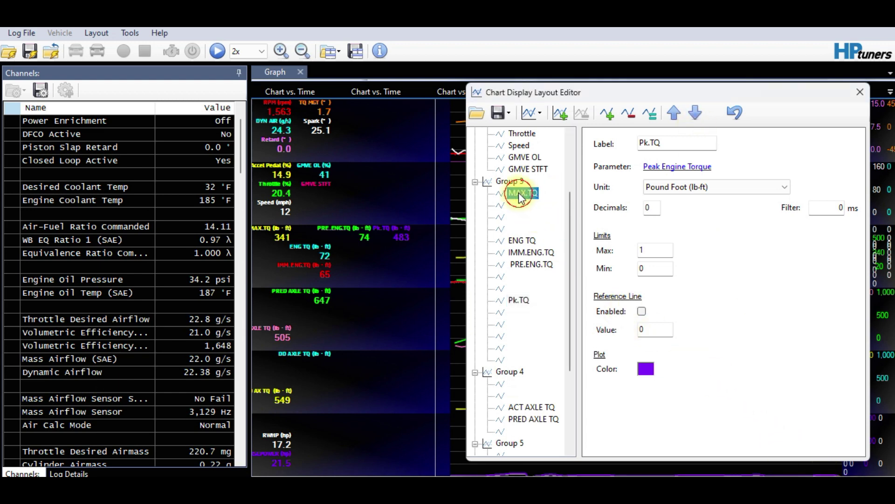
{"action": "left_click", "coordinate": [696, 116]}
{"action": "left_click", "coordinate": [696, 115]}
{"action": "left_click", "coordinate": [696, 116]}
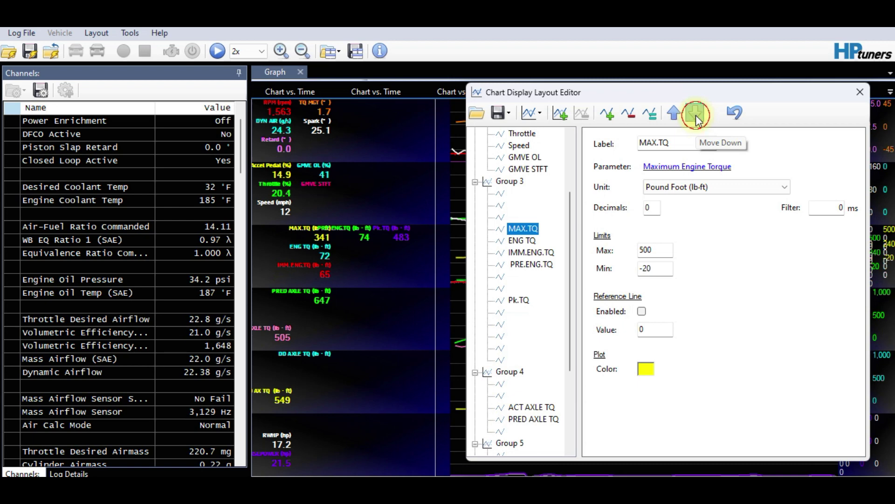
{"action": "left_click", "coordinate": [696, 115]}
{"action": "left_click", "coordinate": [696, 116]}
{"action": "left_click", "coordinate": [696, 116]}
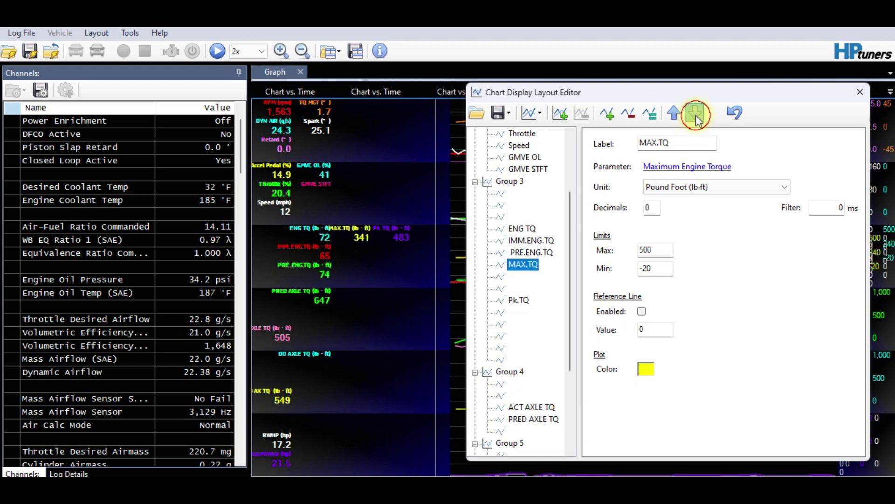
{"action": "left_click", "coordinate": [696, 116]}
{"action": "left_click", "coordinate": [696, 116]}
{"action": "left_click", "coordinate": [696, 116]}
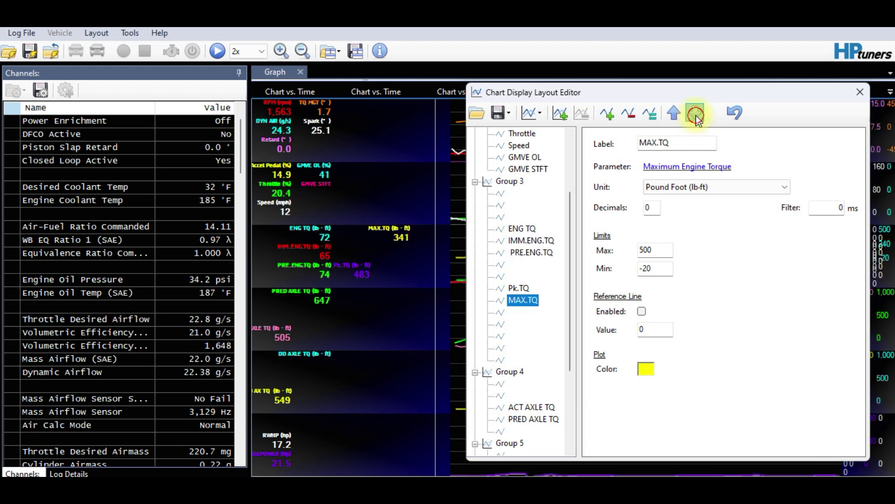
{"action": "left_click", "coordinate": [696, 115]}
{"action": "left_click", "coordinate": [696, 115]}
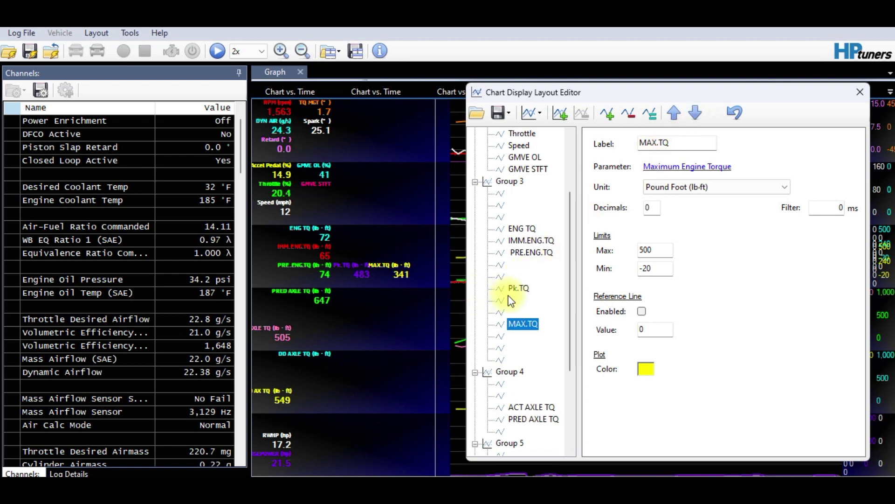
Step: Fine-tune Pk.TQ's slot, three up then four down, so no torque readouts overlap
{"action": "left_click", "coordinate": [523, 286]}
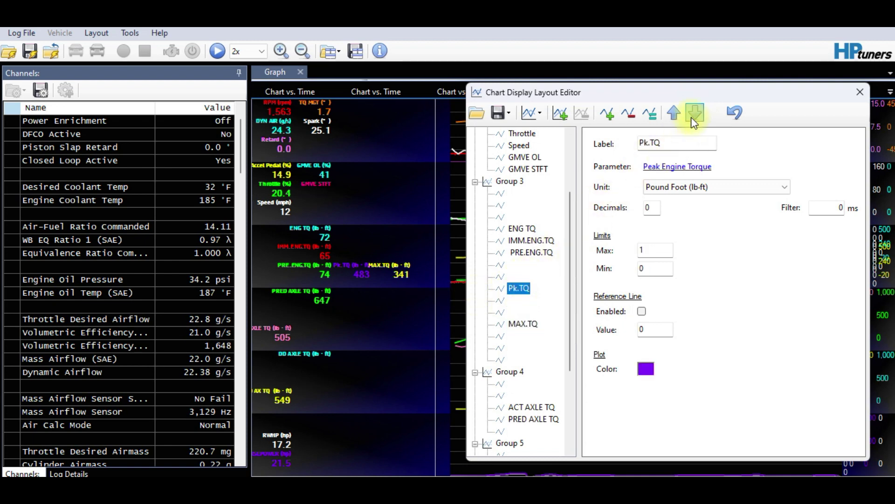
{"action": "left_click", "coordinate": [674, 114]}
{"action": "left_click", "coordinate": [673, 113]}
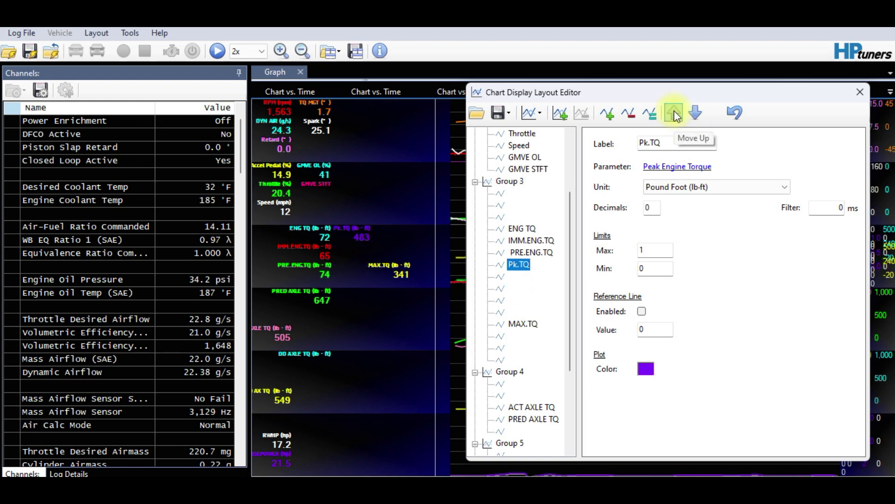
{"action": "left_click", "coordinate": [674, 113]}
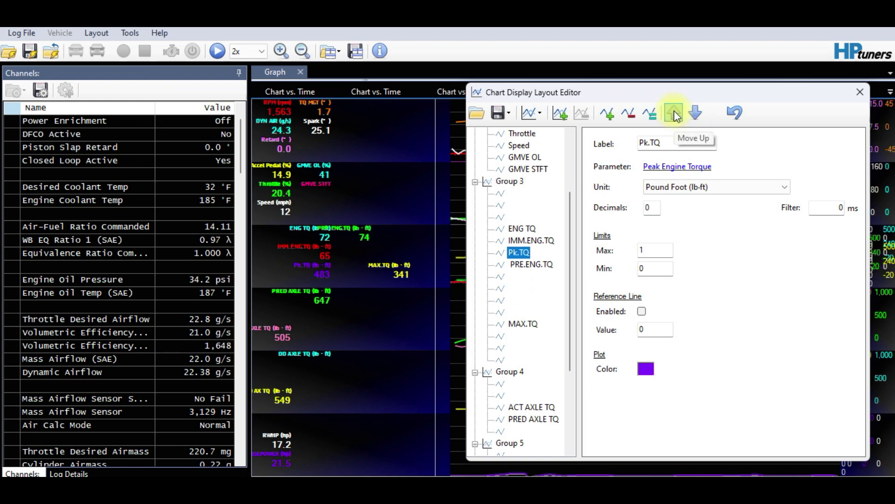
{"action": "left_click", "coordinate": [697, 114]}
{"action": "left_click", "coordinate": [697, 113]}
{"action": "left_click", "coordinate": [697, 113]}
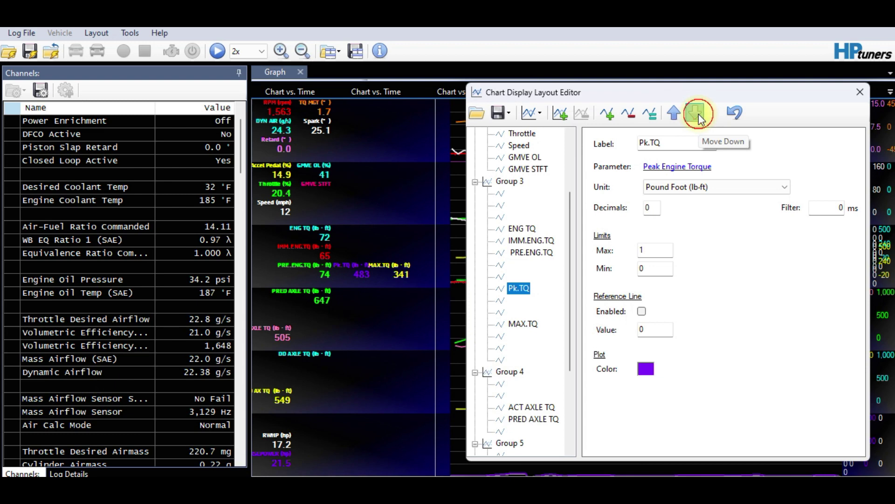
{"action": "left_click", "coordinate": [698, 113]}
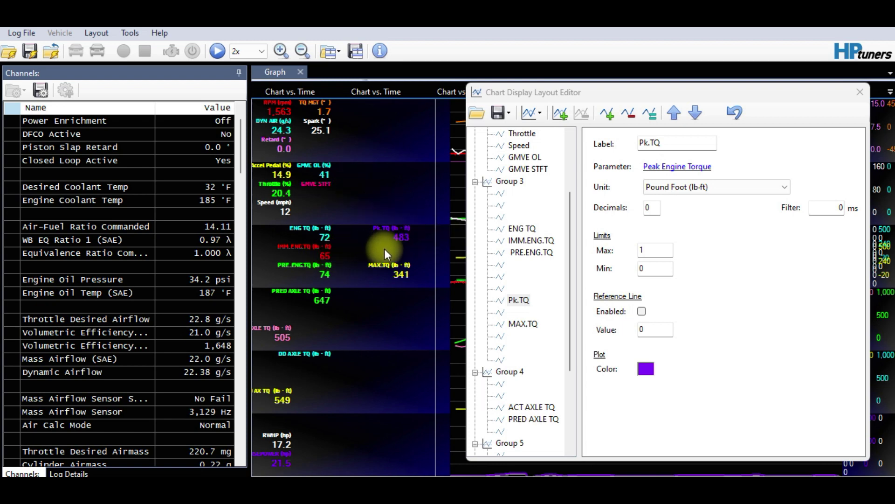
Step: Save the layout for All Groups and close the Chart Display Layout Editor
{"action": "left_click", "coordinate": [500, 116]}
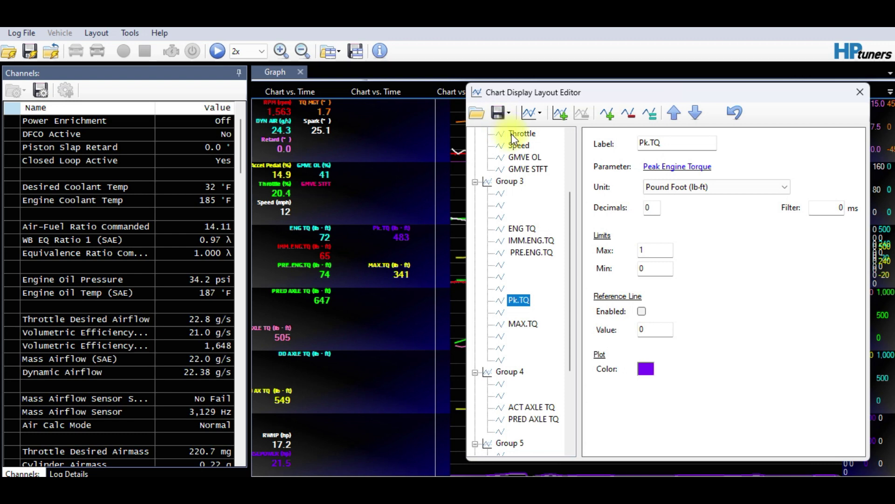
{"action": "left_click", "coordinate": [497, 112]}
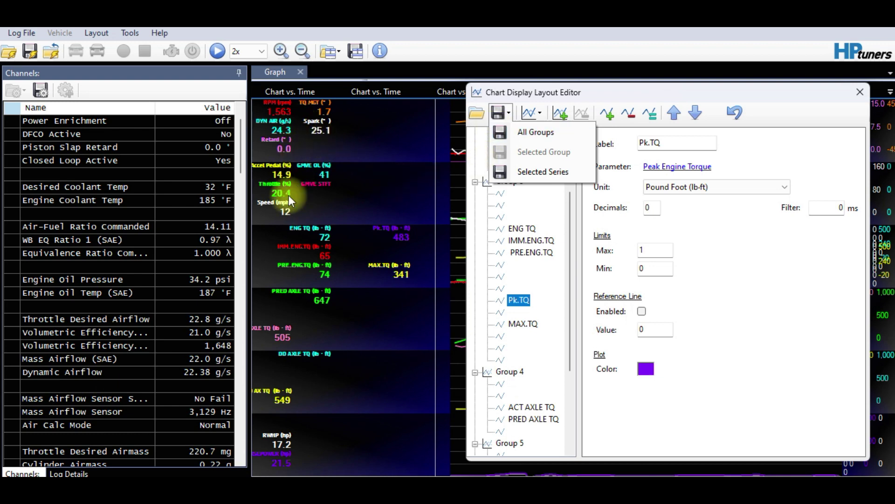
{"action": "left_click", "coordinate": [318, 332]}
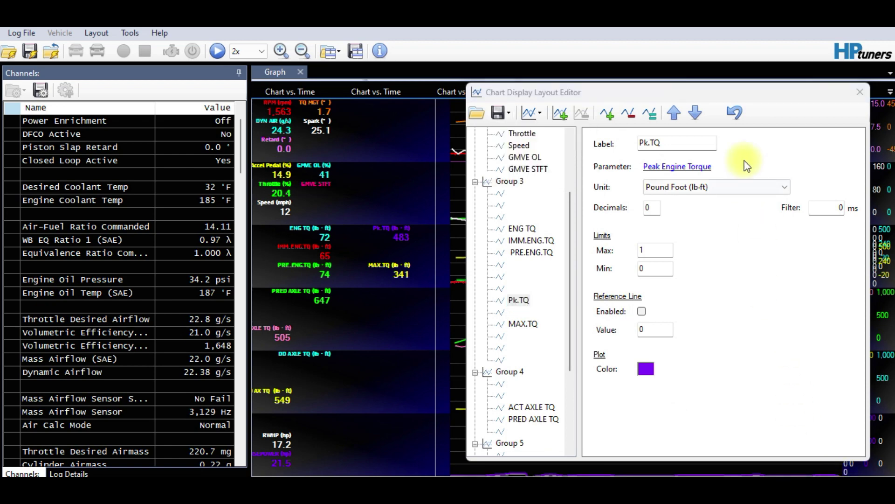
{"action": "left_click", "coordinate": [864, 92]}
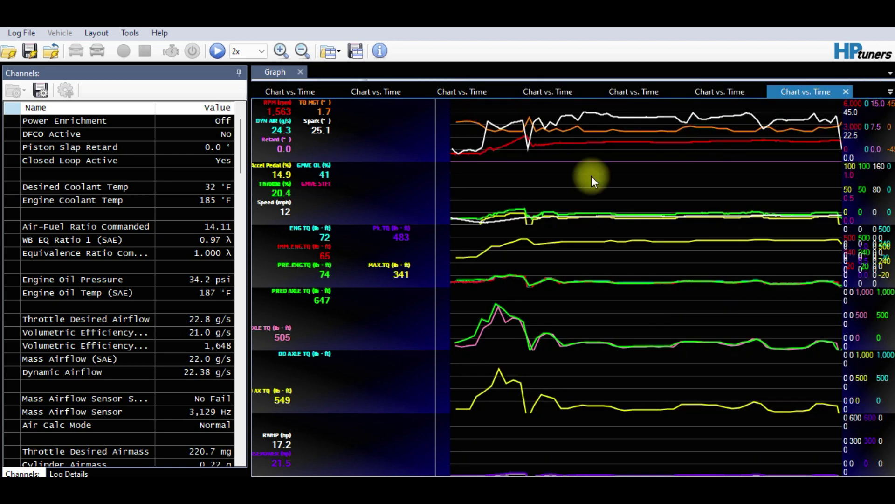